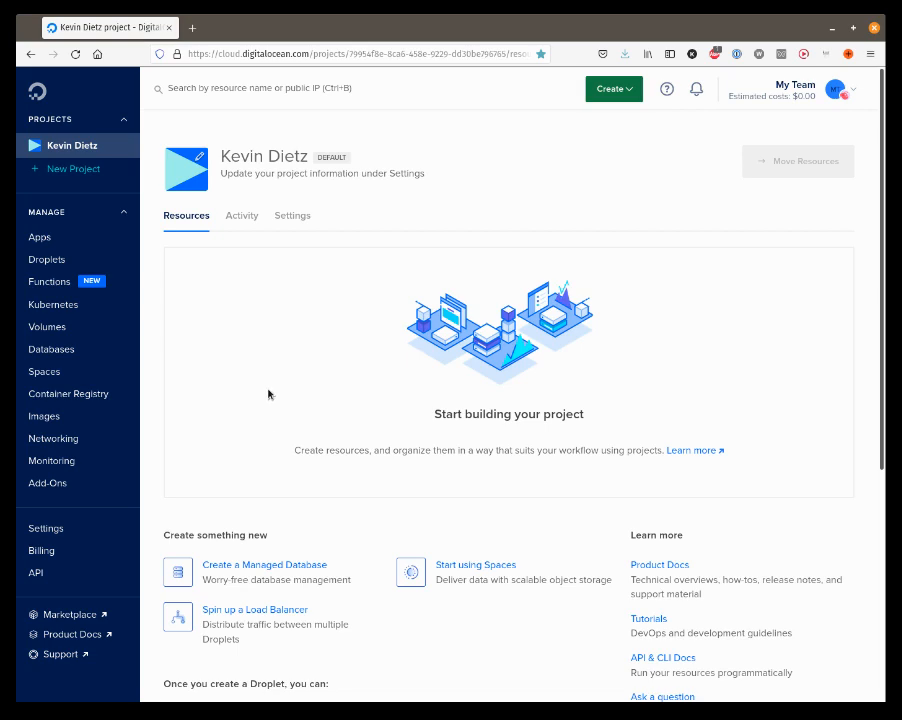
# Go to the Droplets page under Manage, which shows no droplets yet.
pyautogui.click(52, 259)
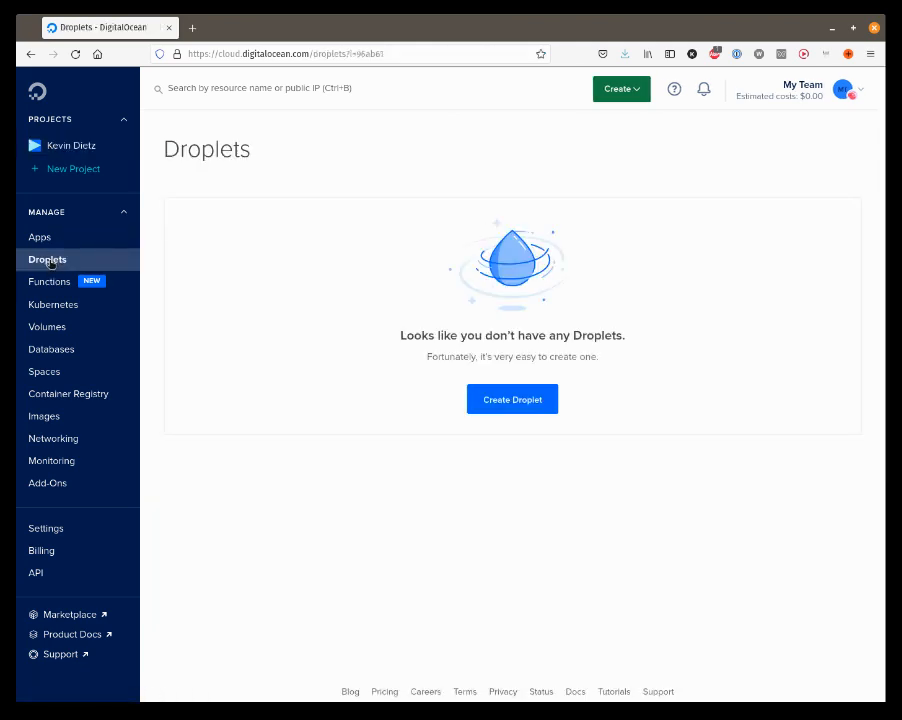
# Begin a new droplet using the Ubuntu 20.04 (LTS) x64 image.
pyautogui.click(517, 406)
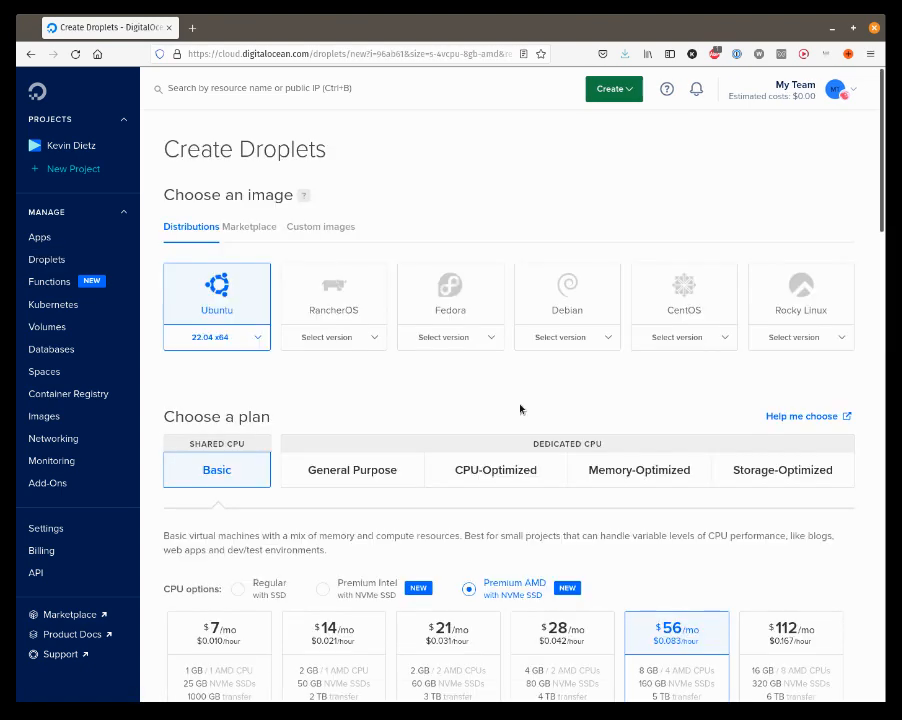
pyautogui.click(259, 340)
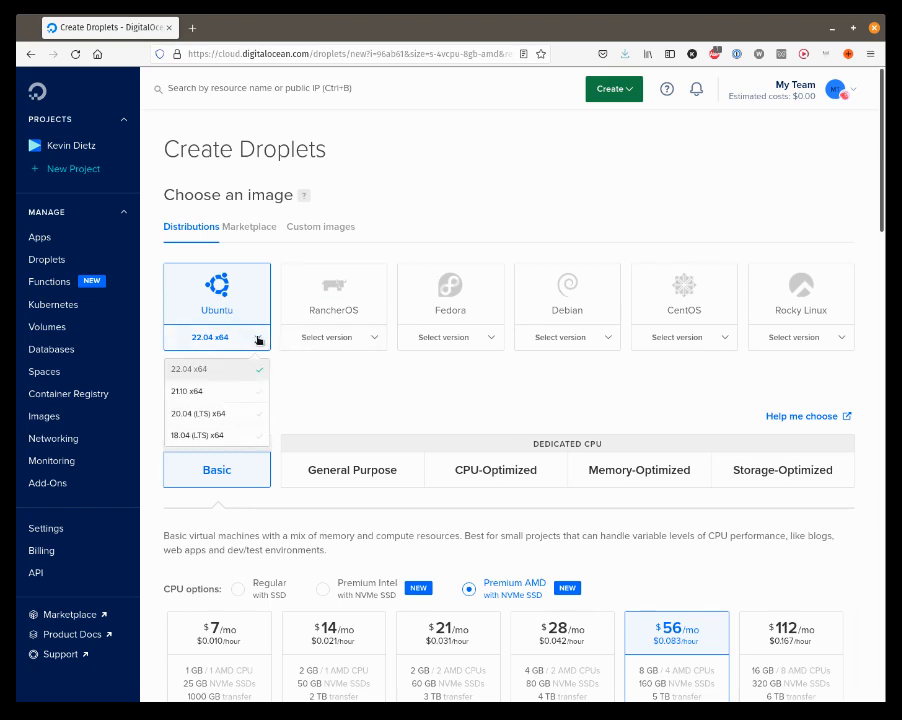
pyautogui.click(221, 414)
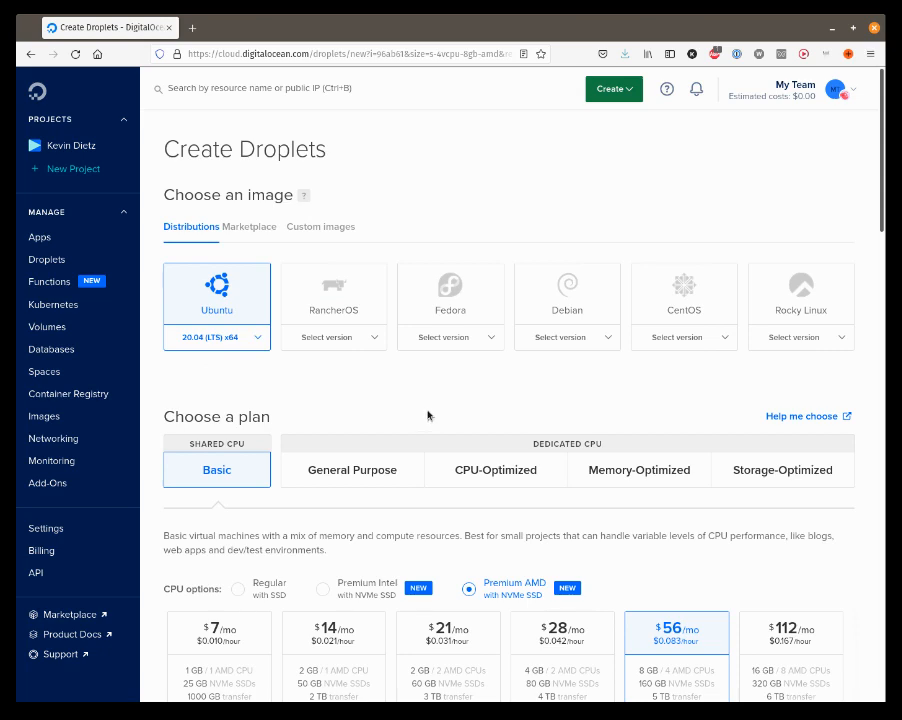
pyautogui.scroll(-3, 427, 416)
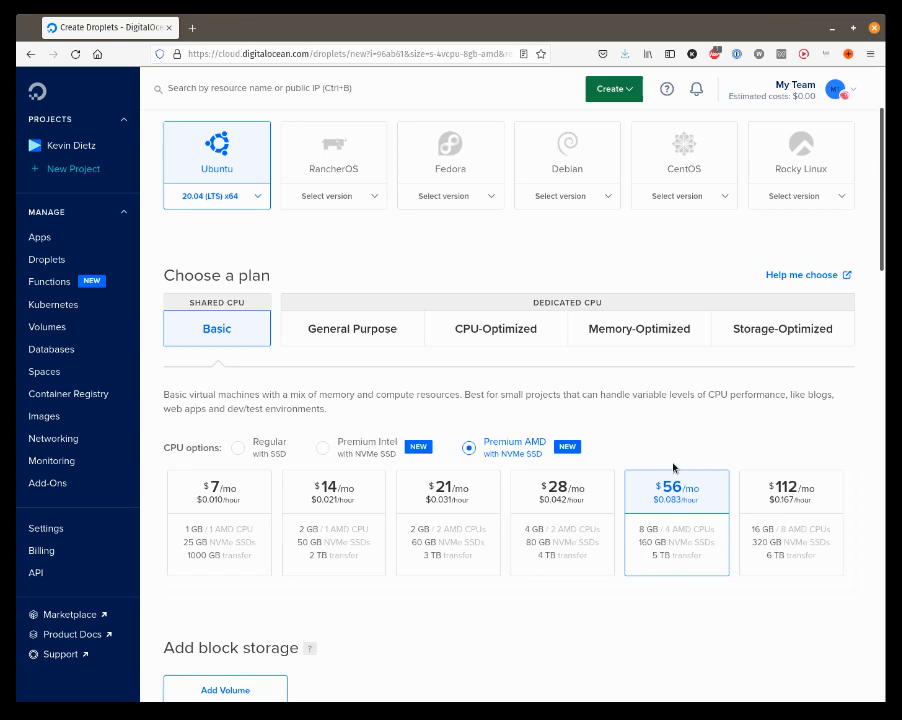
pyautogui.scroll(-1, 670, 458)
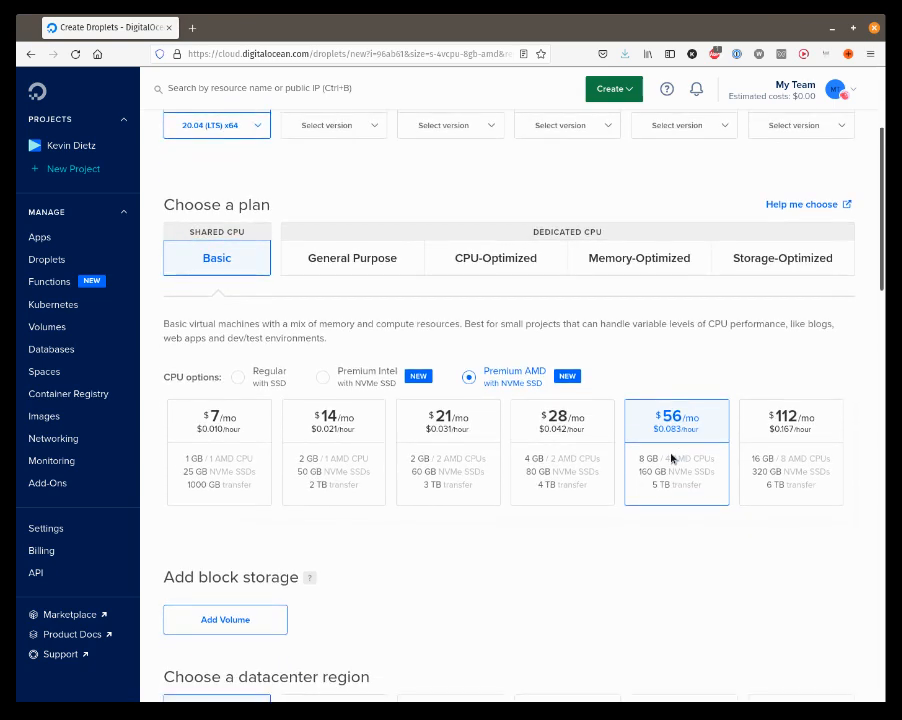
pyautogui.scroll(-1, 672, 458)
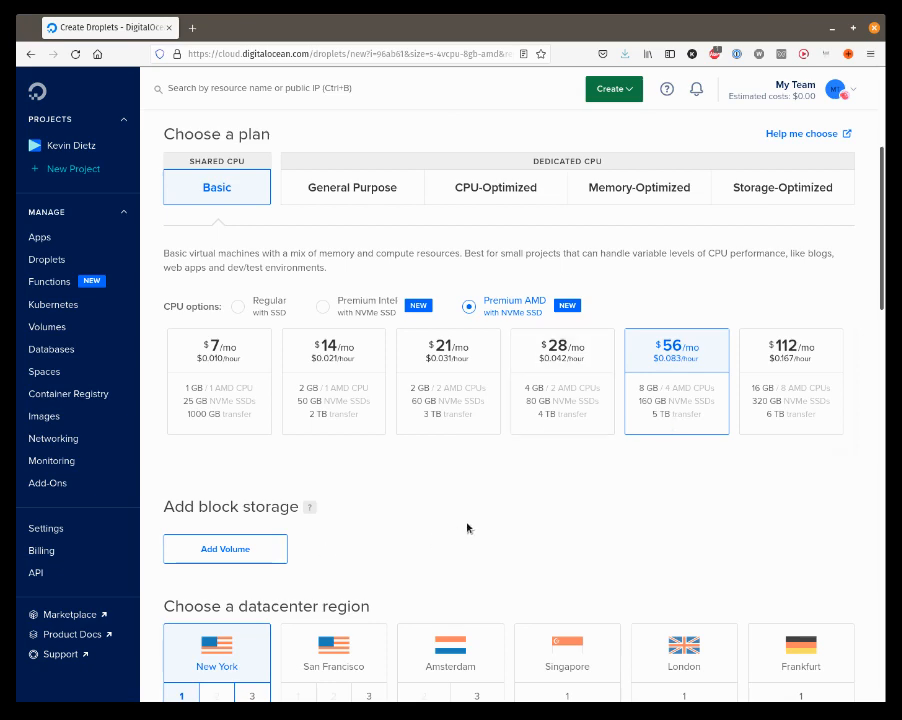
pyautogui.scroll(-3, 437, 607)
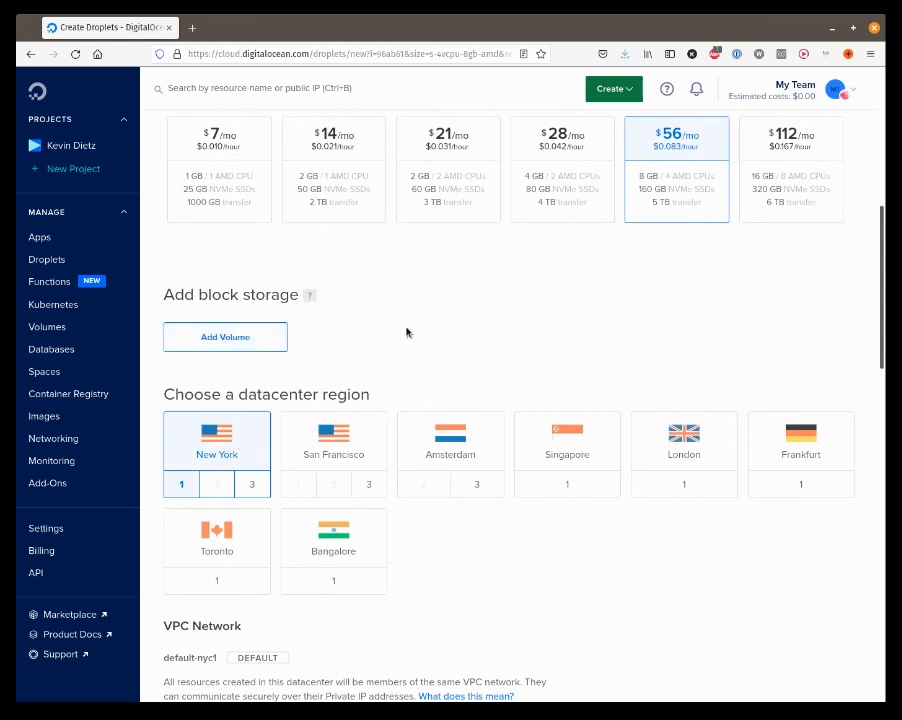
# Add a custom-size 30 GB block storage volume set to Manually Format & Mount.
pyautogui.click(217, 340)
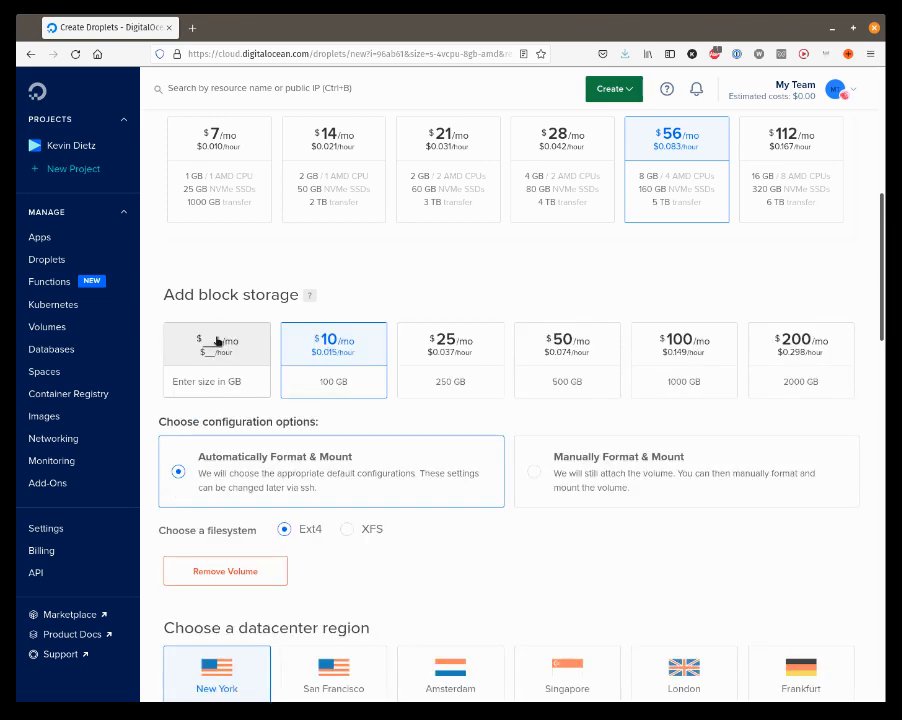
pyautogui.click(200, 381)
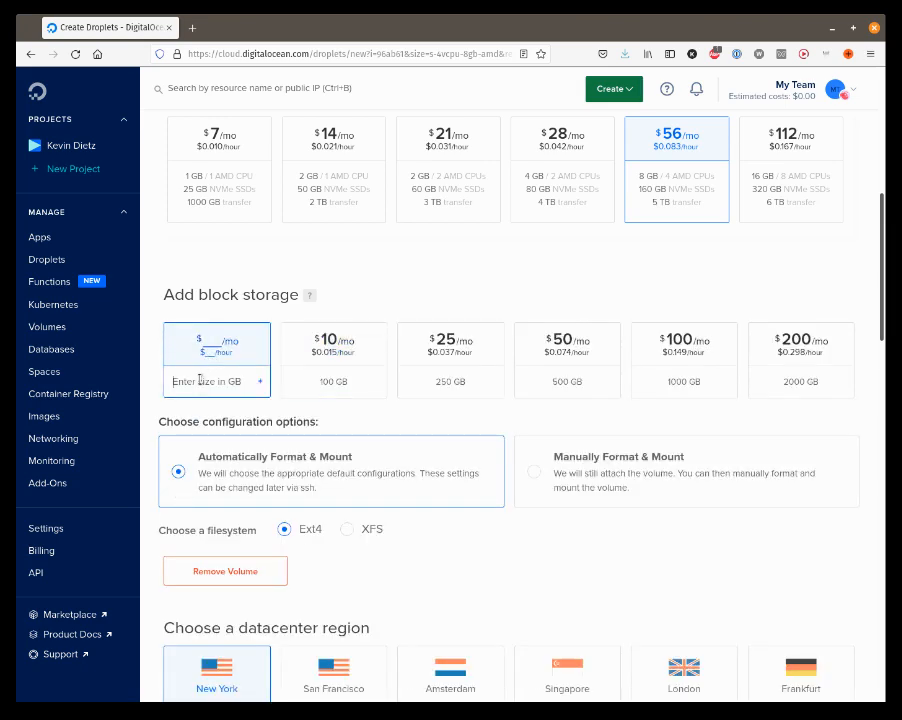
pyautogui.write('30')
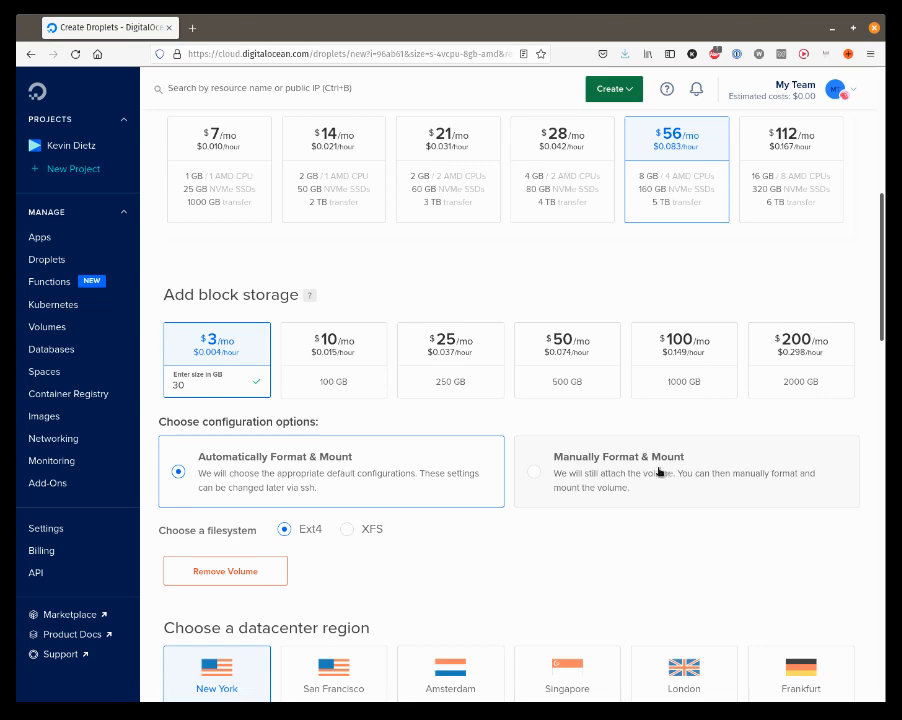
pyautogui.click(534, 474)
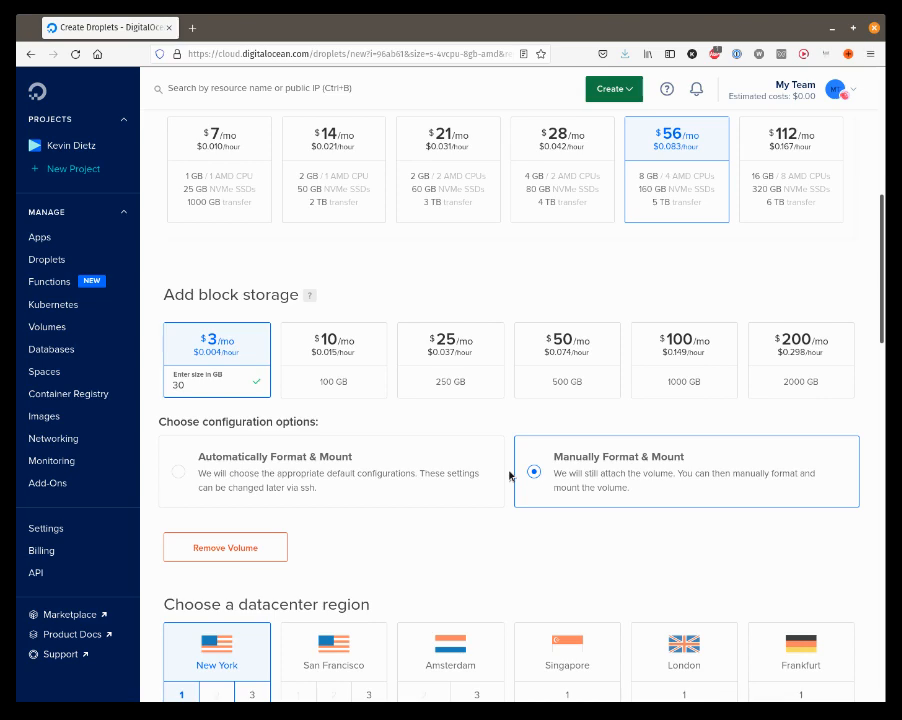
pyautogui.scroll(-1, 505, 469)
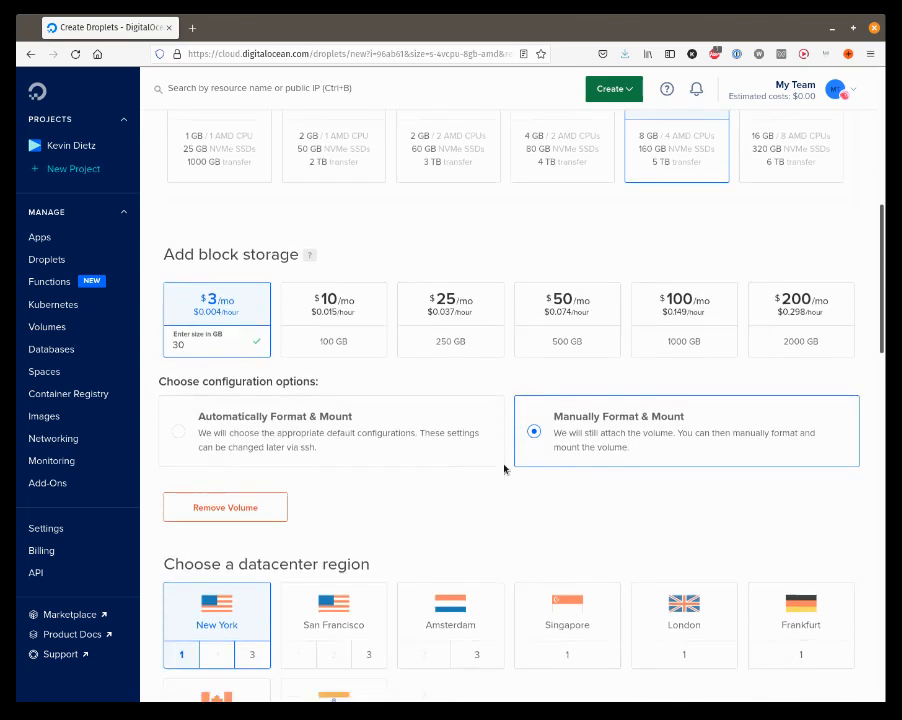
pyautogui.scroll(-2, 505, 469)
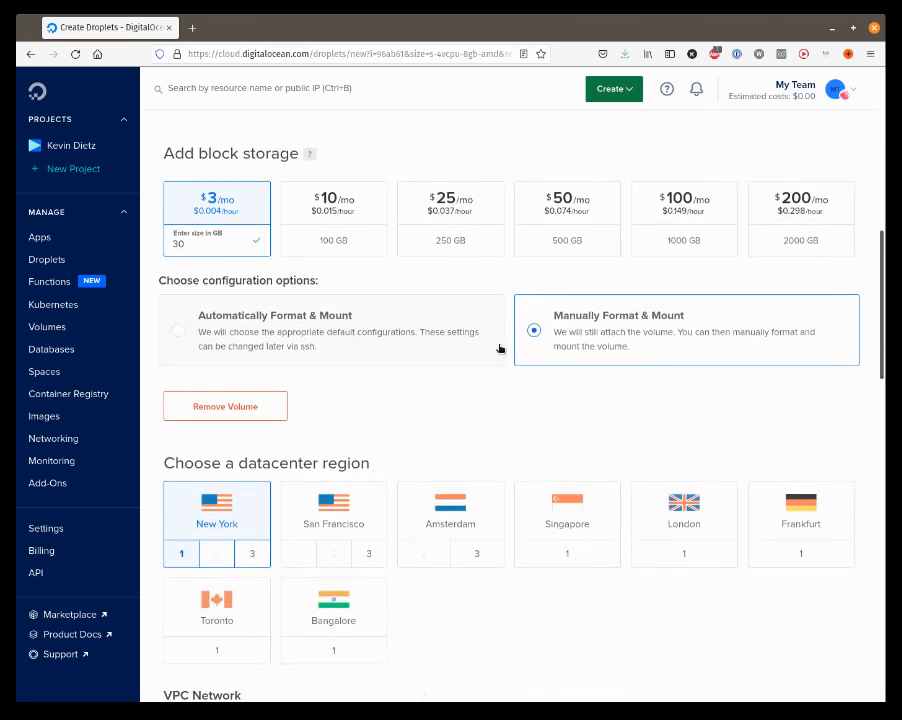
pyautogui.scroll(-3, 500, 348)
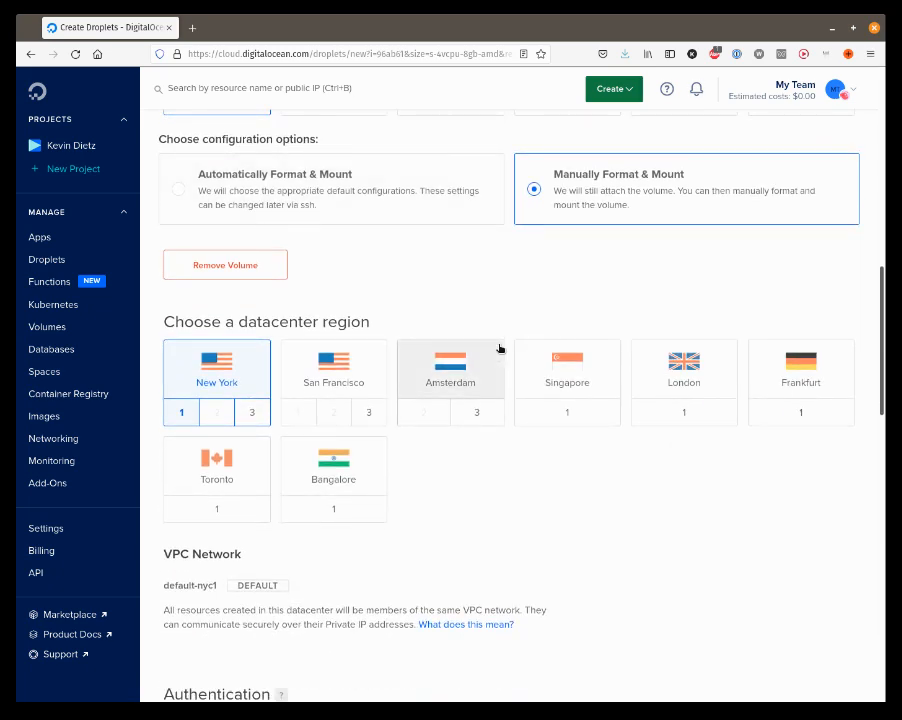
pyautogui.scroll(-8, 500, 348)
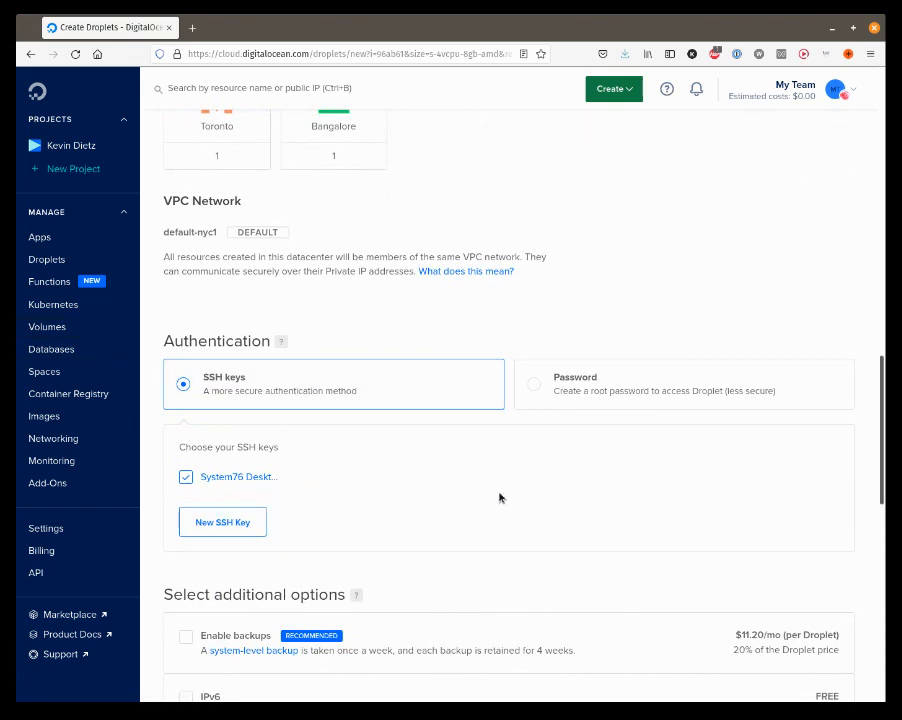
pyautogui.scroll(-2, 500, 497)
pyautogui.scroll(-3, 500, 497)
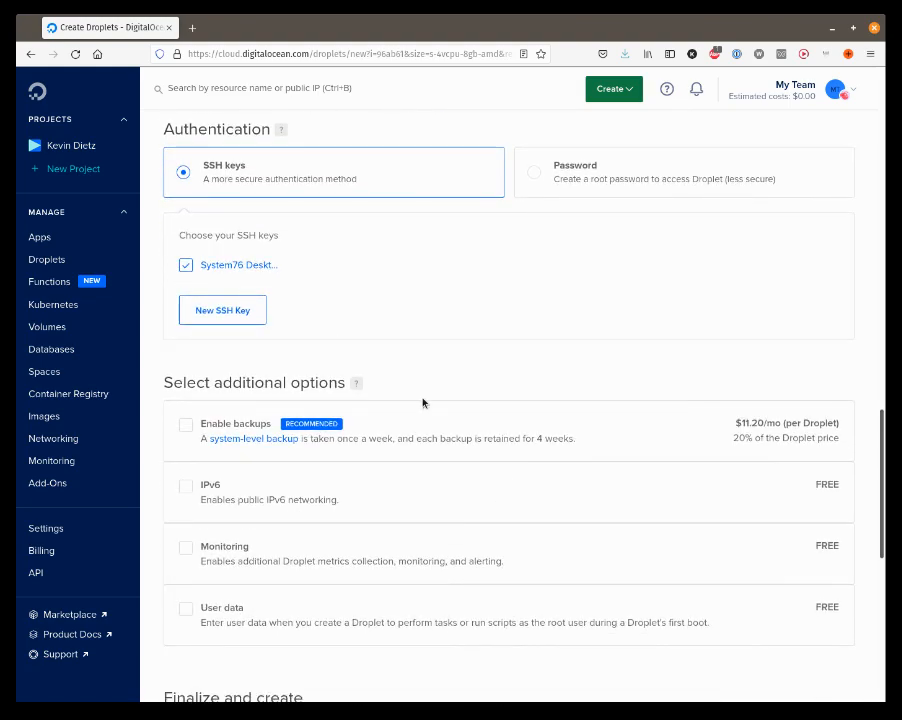
pyautogui.scroll(-5, 423, 403)
pyautogui.scroll(-4, 423, 403)
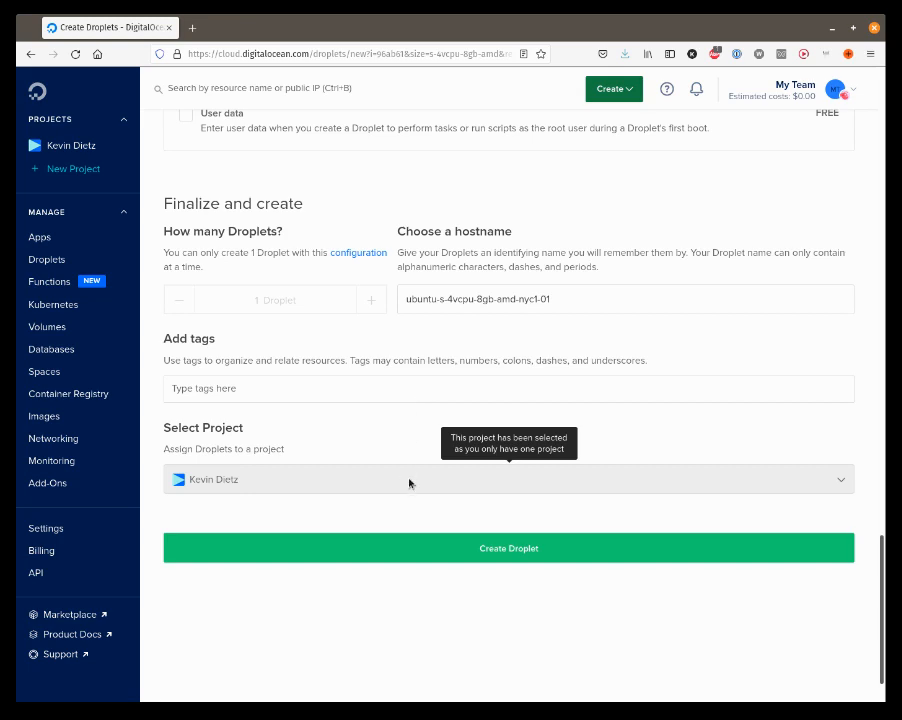
# Create the droplet, then open ubuntu-s-4vcpu-8gb-amd-nyc1-01 from the Droplets list.
pyautogui.click(464, 549)
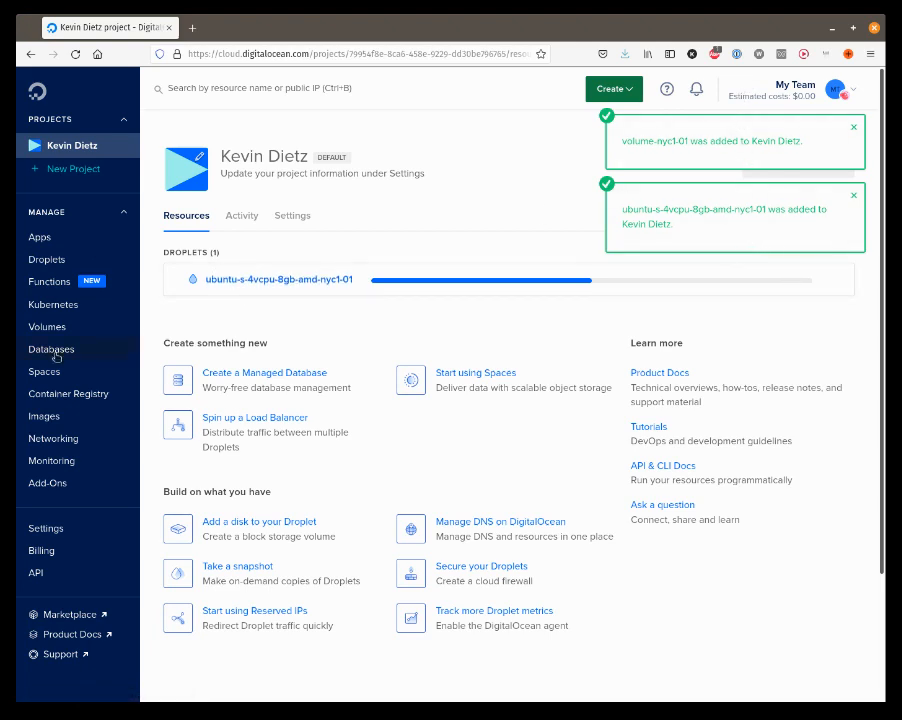
pyautogui.click(52, 261)
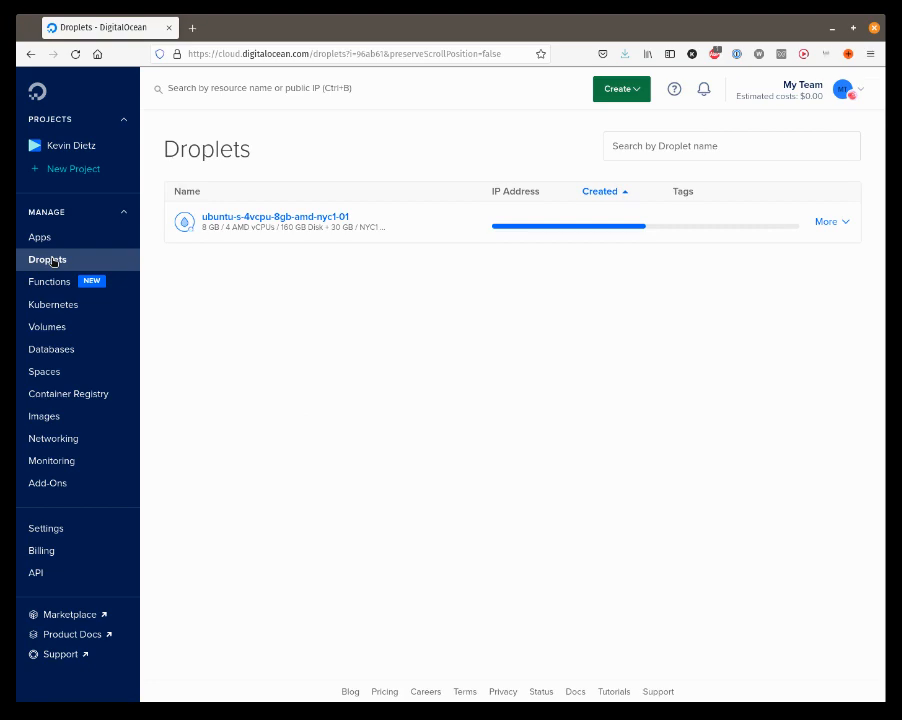
pyautogui.click(238, 218)
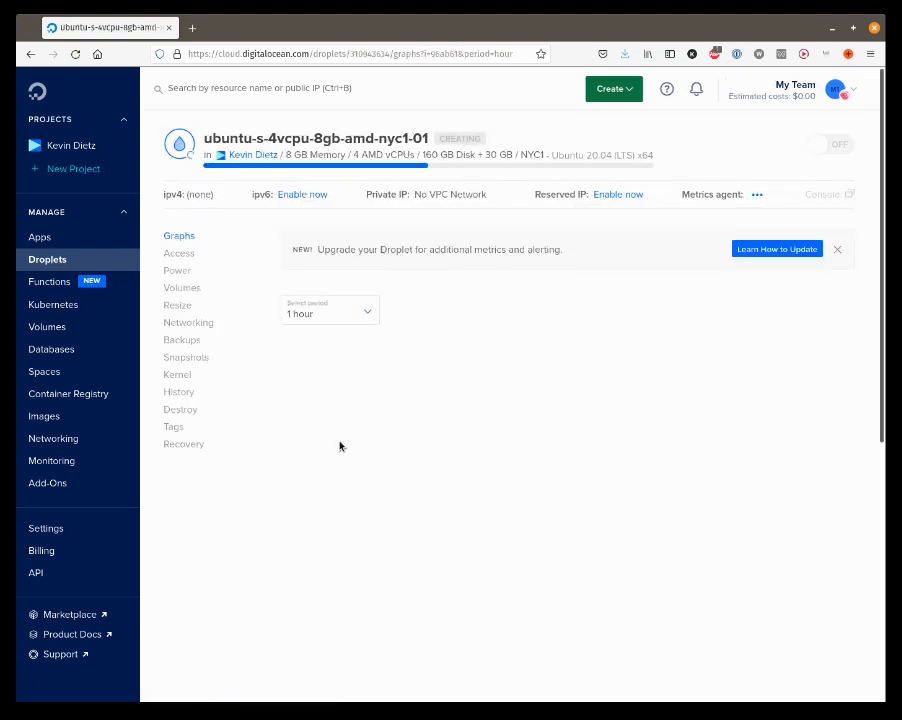
# Look through the droplet's Networking details, then view its attached 30 GB volume-nyc1-01.
pyautogui.click(186, 325)
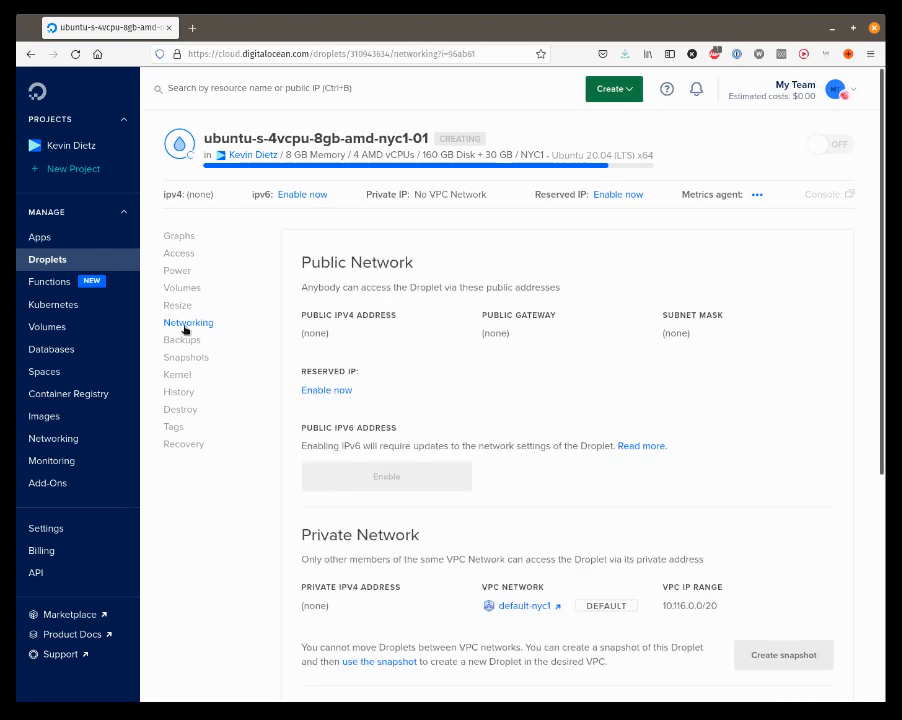
pyautogui.scroll(-1, 566, 368)
pyautogui.scroll(-4, 566, 368)
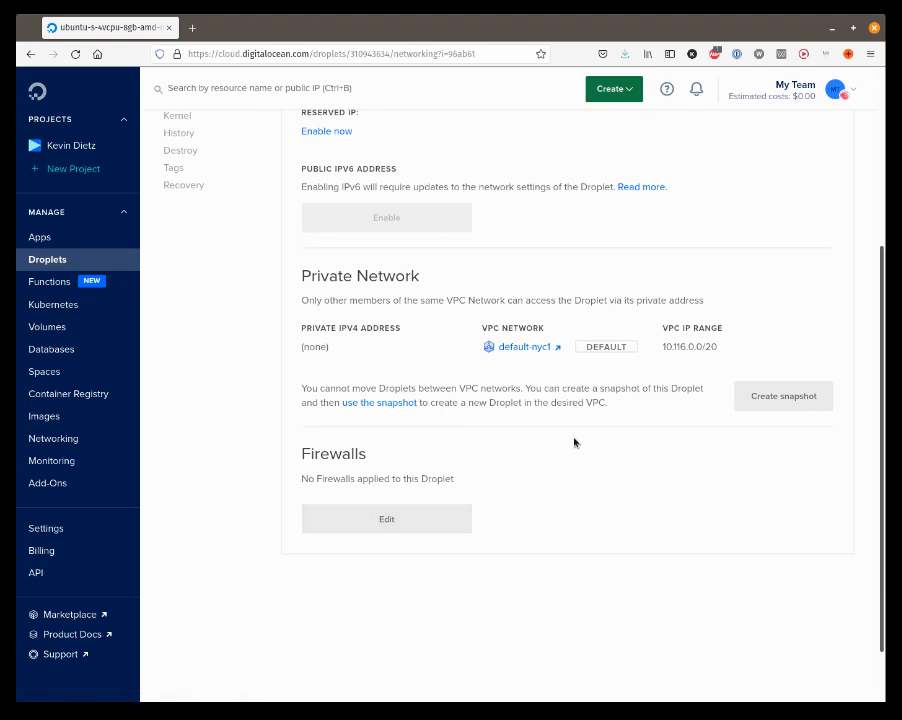
pyautogui.scroll(4, 574, 442)
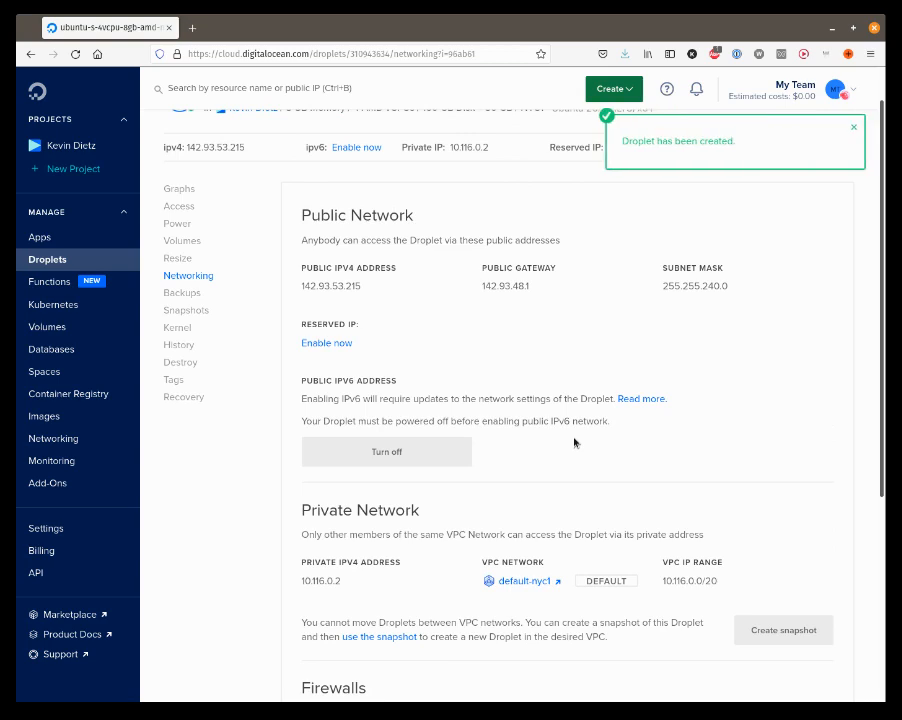
pyautogui.scroll(1, 580, 350)
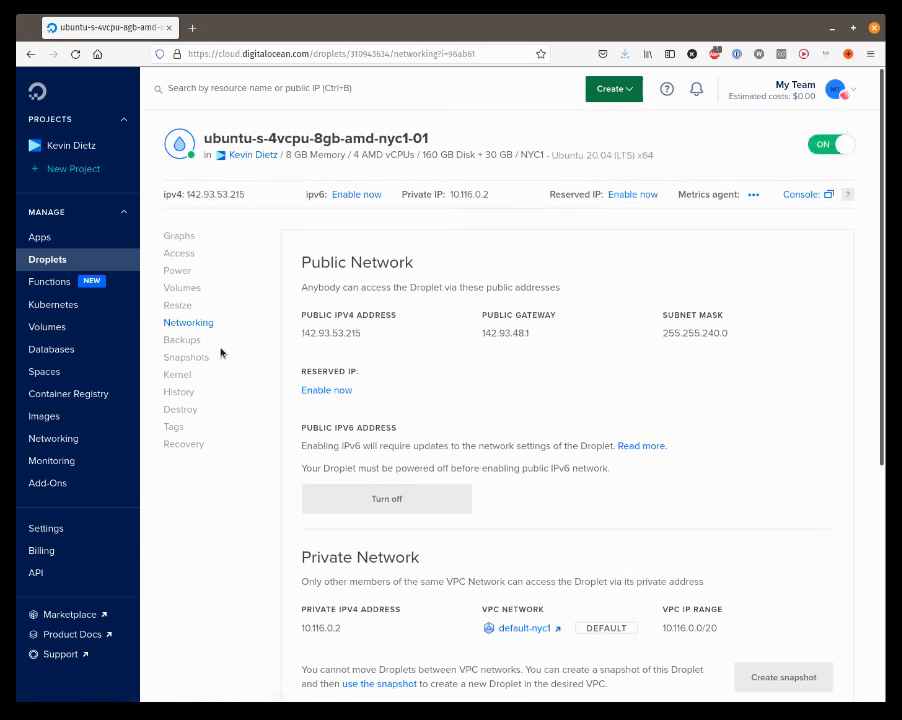
pyautogui.click(181, 289)
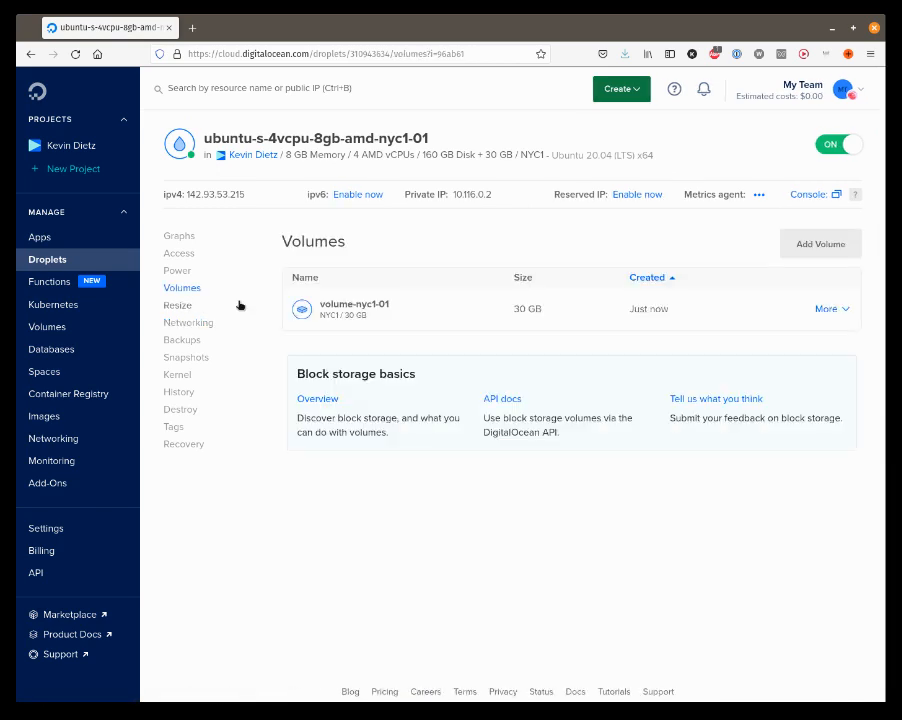
pyautogui.click(830, 309)
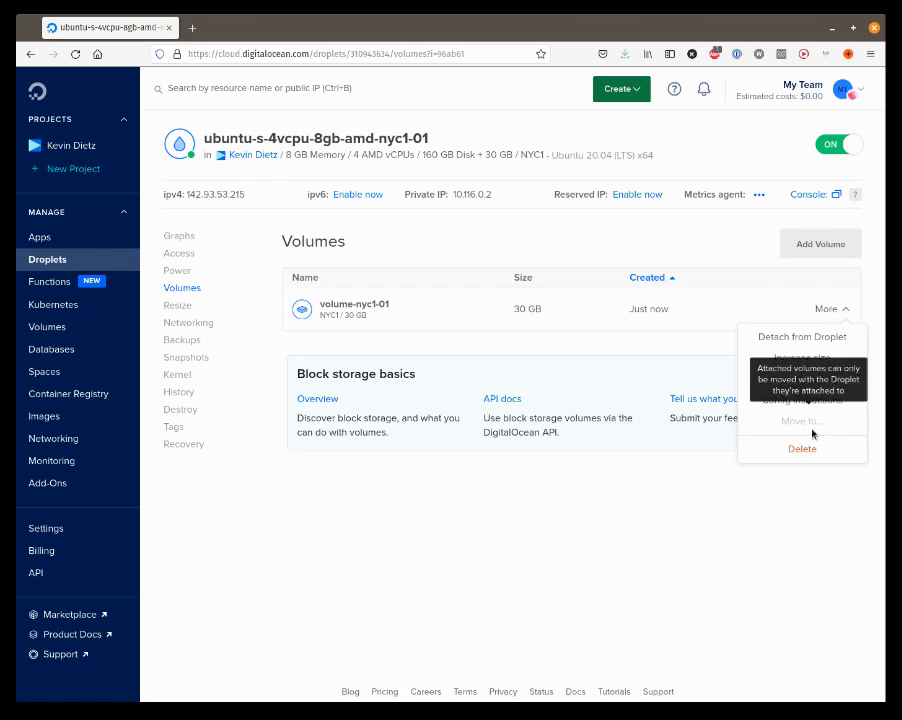
pyautogui.click(802, 402)
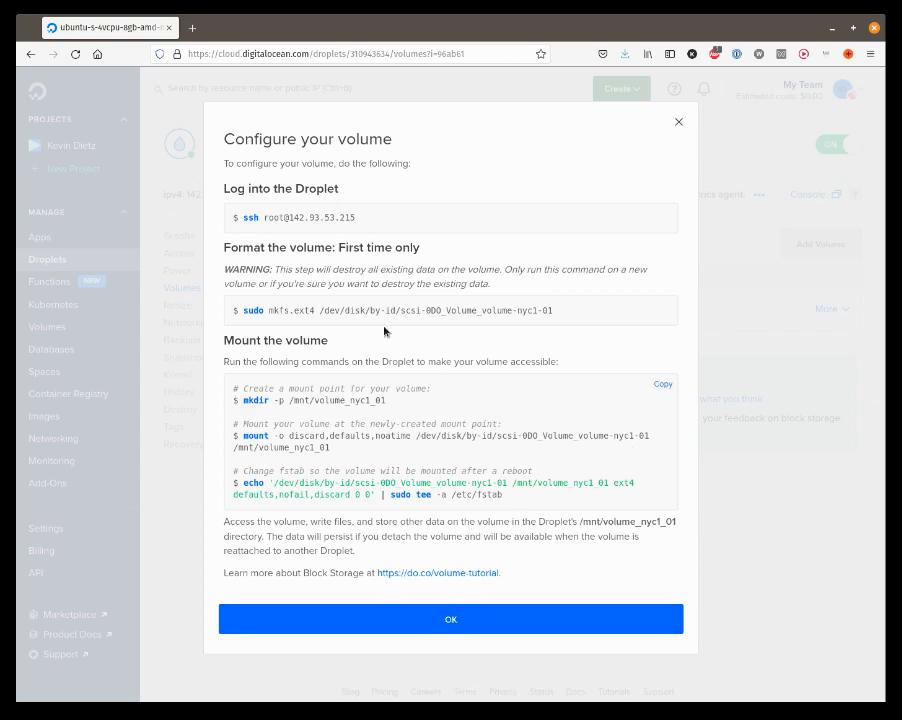
pyautogui.click(441, 621)
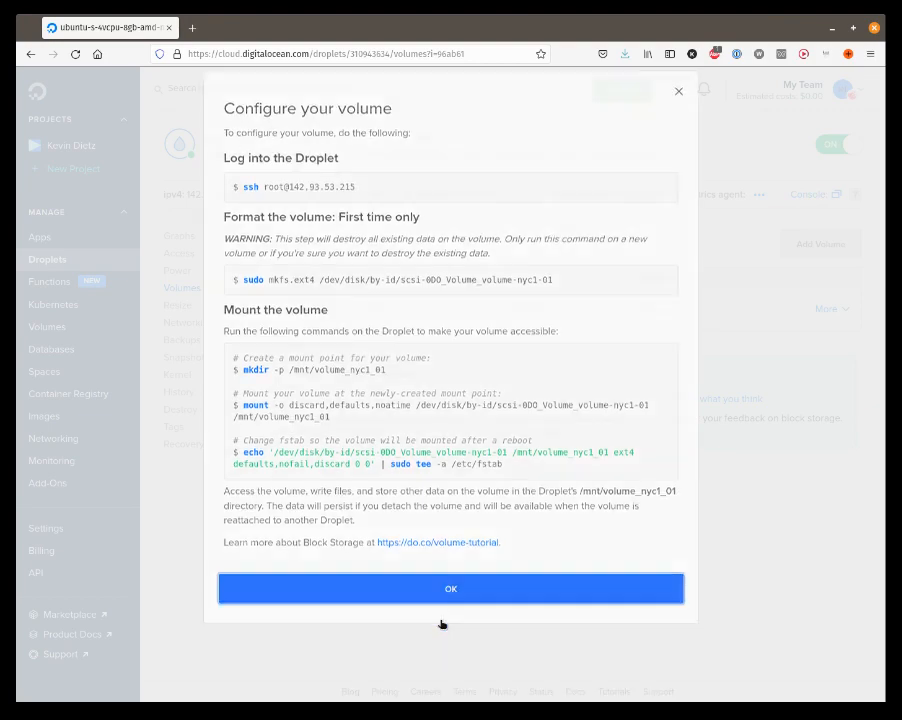